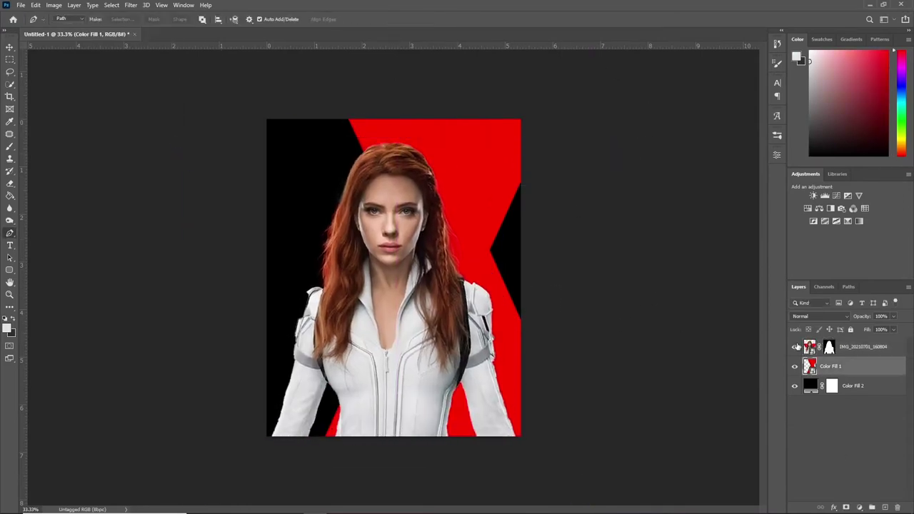
- Nudge the white-suit portrait slightly right and down, then select its layer mask
drag(418, 261, 435, 276)
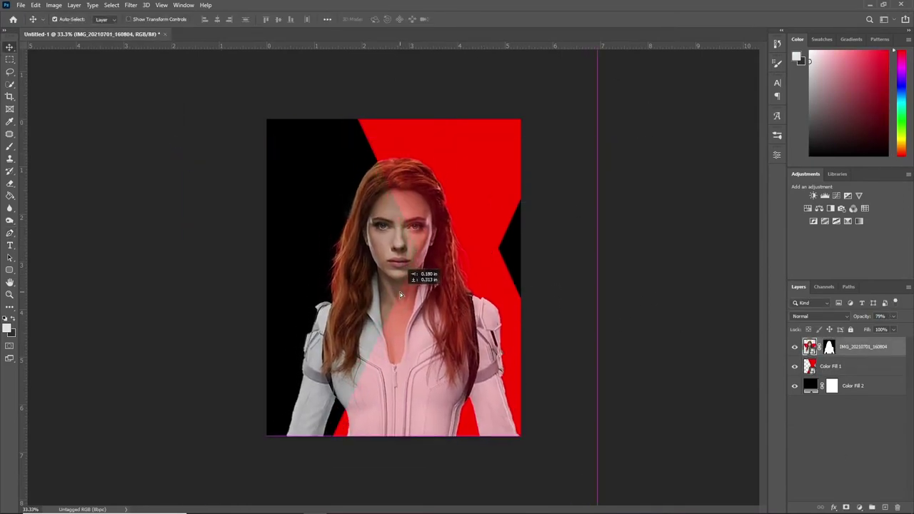
click(829, 347)
- Open the portrait mask in Select and Mask with overlay opacity lowered to 18
double_click(829, 348)
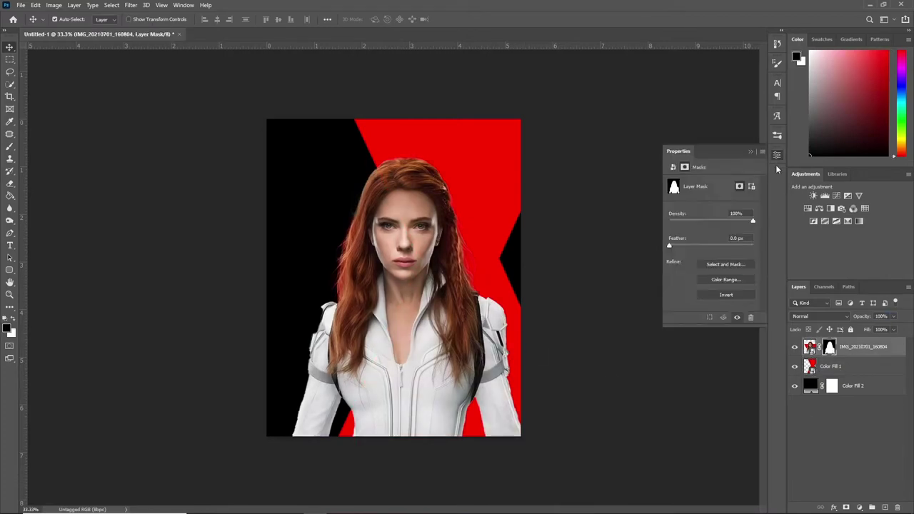
click(719, 263)
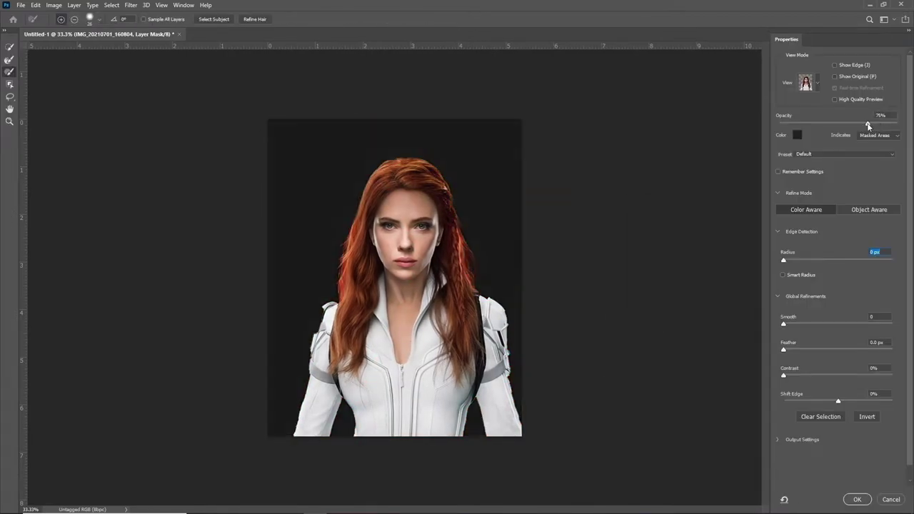
text(18)
key(Return)
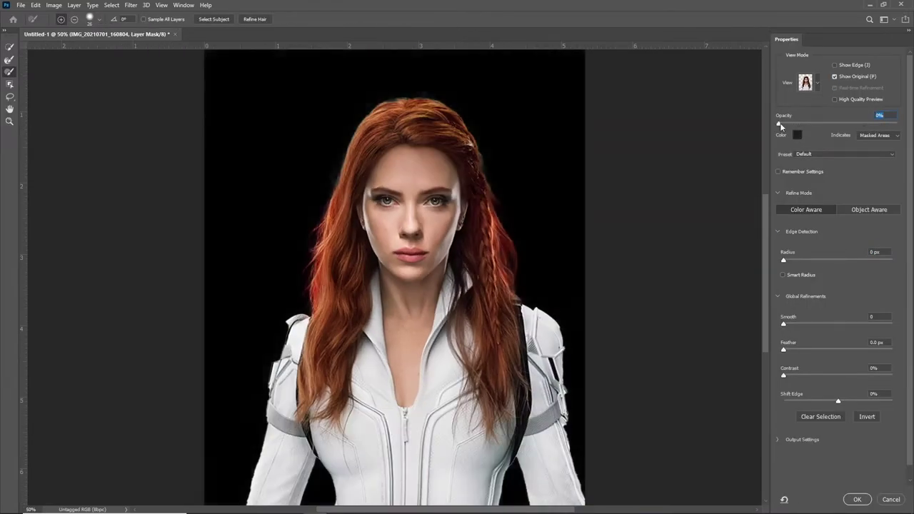
key(Return)
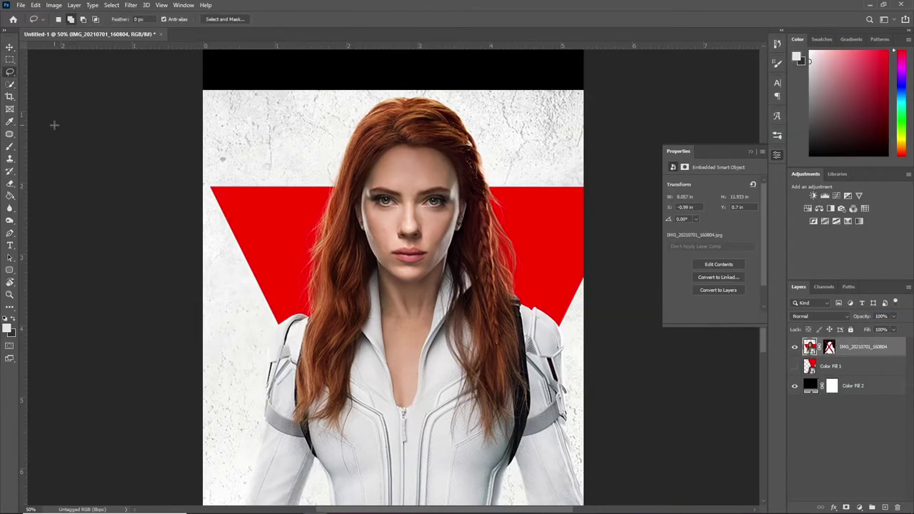
key(b)
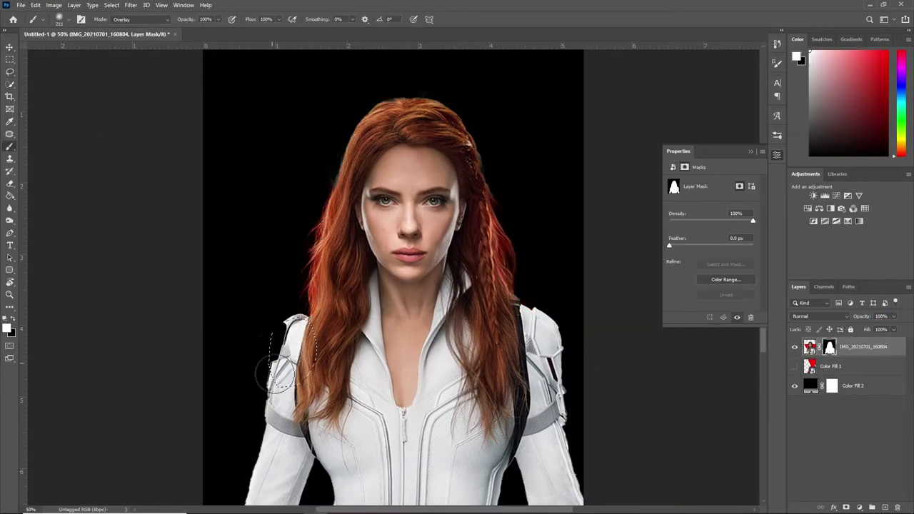
key(alt+ctrl+r)
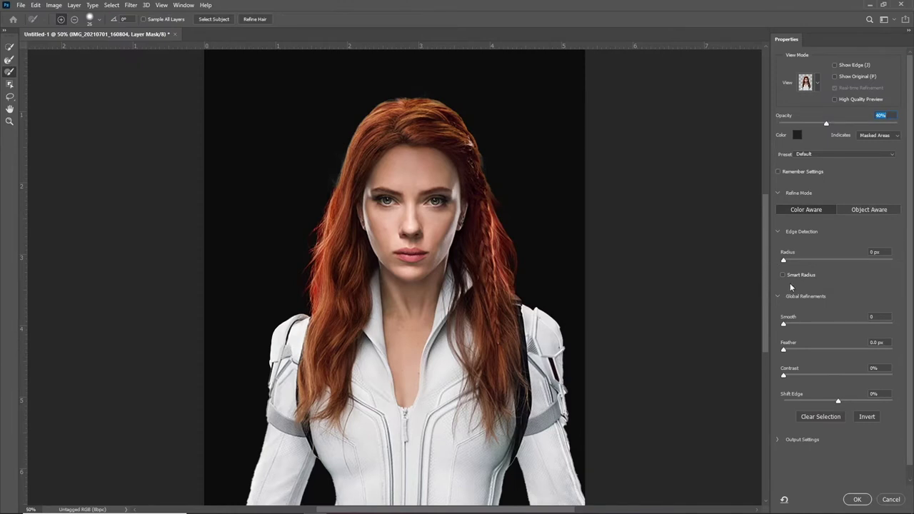
- Brush out stray hair strands beside the braid and near the right shoulder
key(b)
right_click(483, 276)
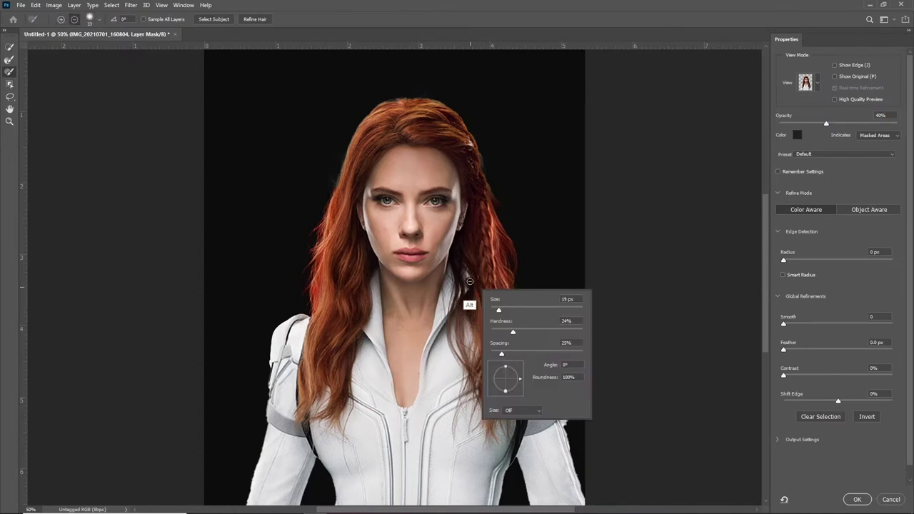
click(470, 285)
mouse_move(470, 284)
mouse_down()
mouse_move(444, 300)
mouse_move(441, 347)
mouse_up()
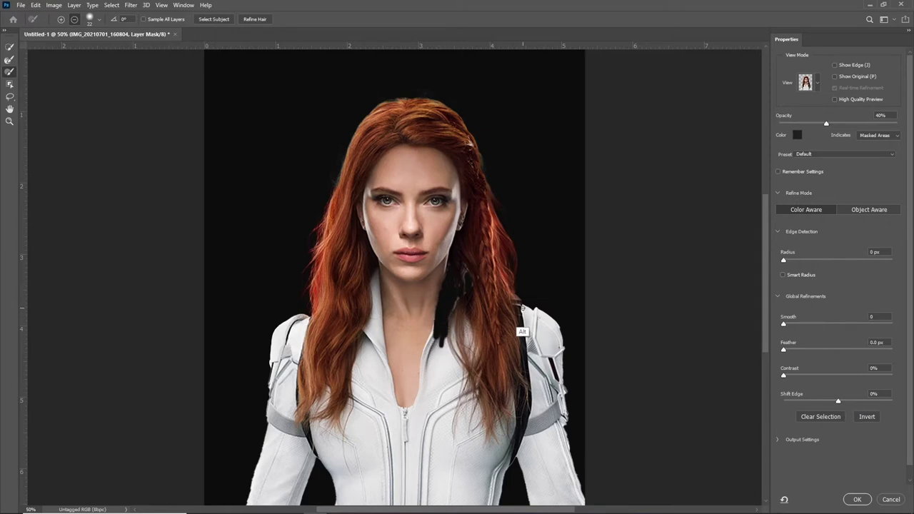
mouse_move(520, 307)
mouse_down()
mouse_move(525, 334)
mouse_move(565, 349)
mouse_move(547, 374)
mouse_move(557, 457)
mouse_up()
right_click(526, 334)
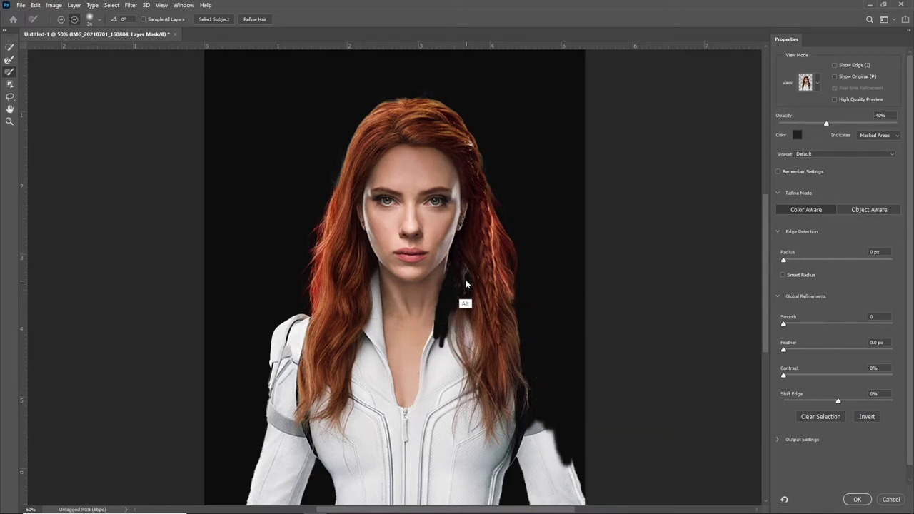
drag(458, 323, 463, 349)
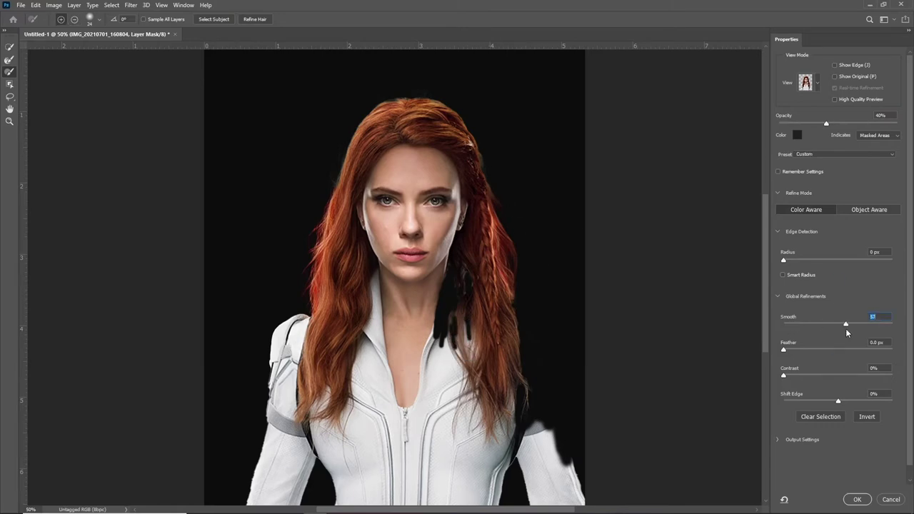
- Set Feather to 2.0 px and Shift Edge to -7%, then apply the mask
drag(784, 350, 795, 350)
drag(838, 402, 835, 404)
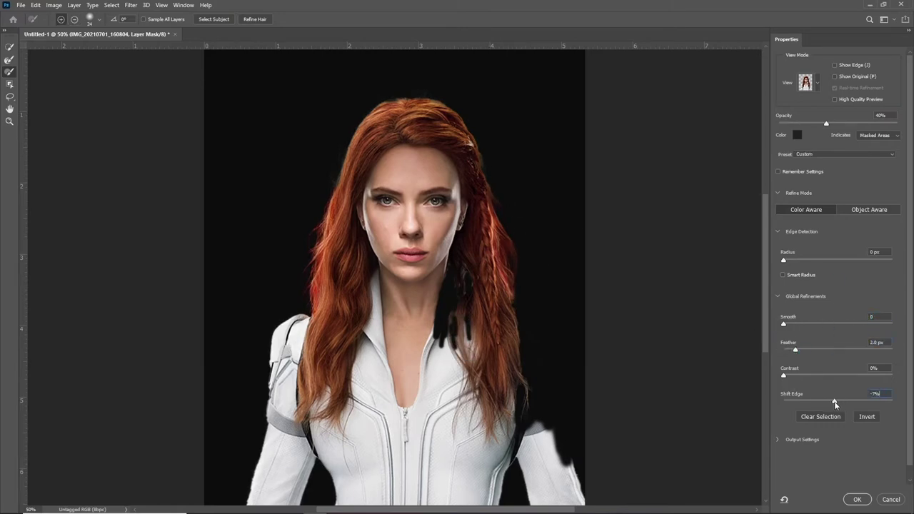
click(858, 501)
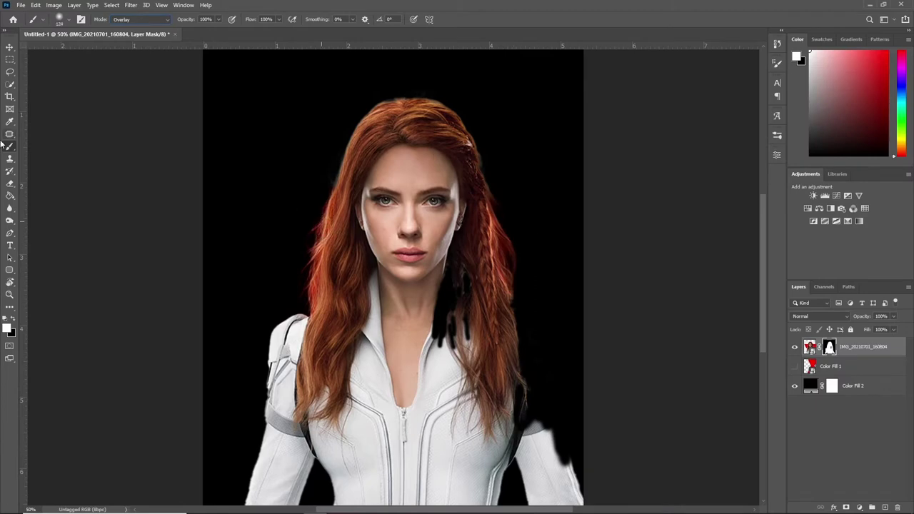
- Paint black at about 50% opacity to blend the left hair edge and hide the suit's lower right
key(x)
drag(190, 21, 183, 24)
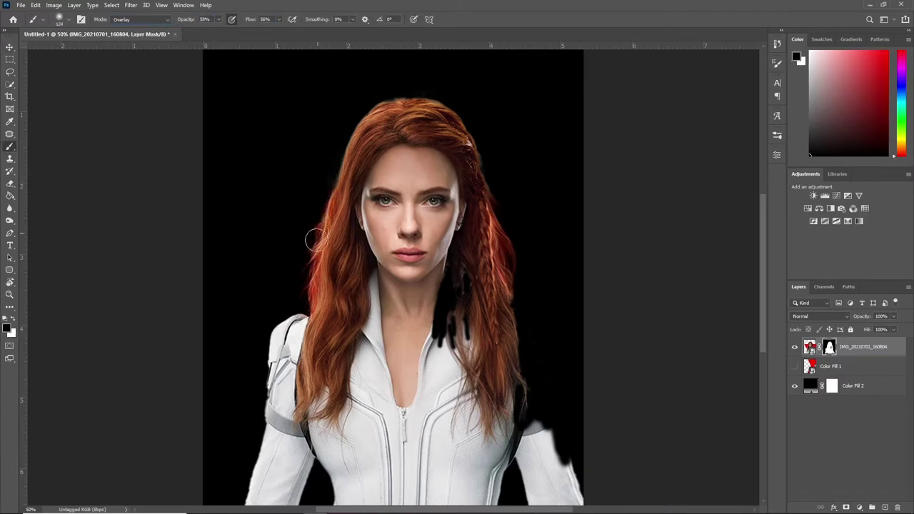
mouse_move(316, 241)
mouse_down()
mouse_move(311, 300)
mouse_move(333, 172)
mouse_up()
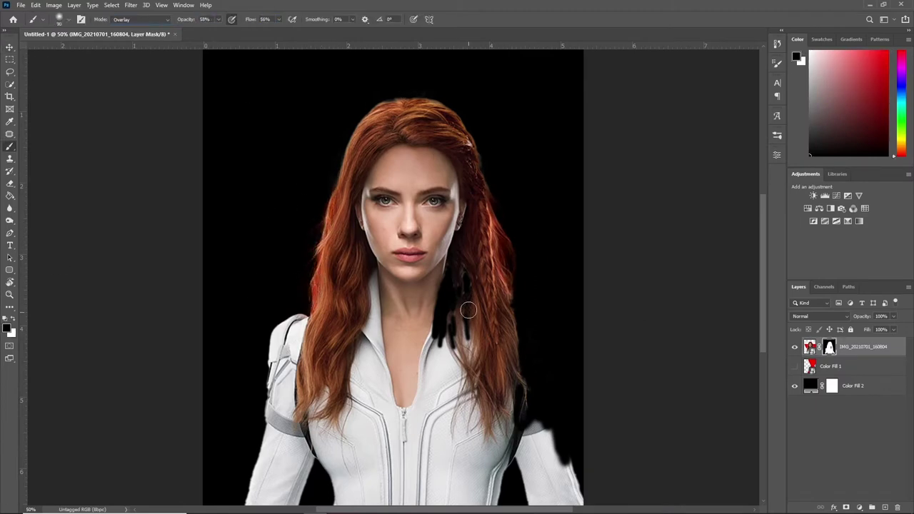
key(bracketleft)
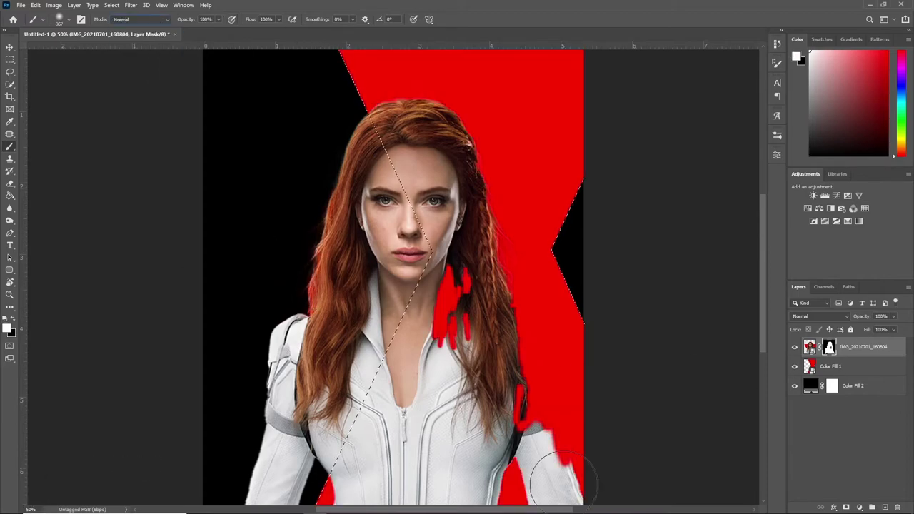
mouse_move(564, 477)
mouse_down()
mouse_move(371, 429)
mouse_move(500, 336)
mouse_up()
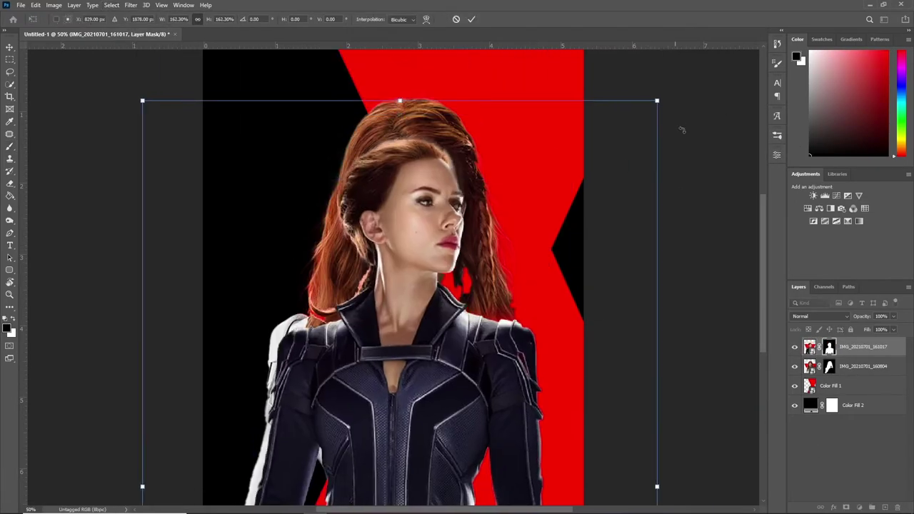
- Align the black-suit portrait's face over the first face and confirm the placement
key(Left)
key(Left)
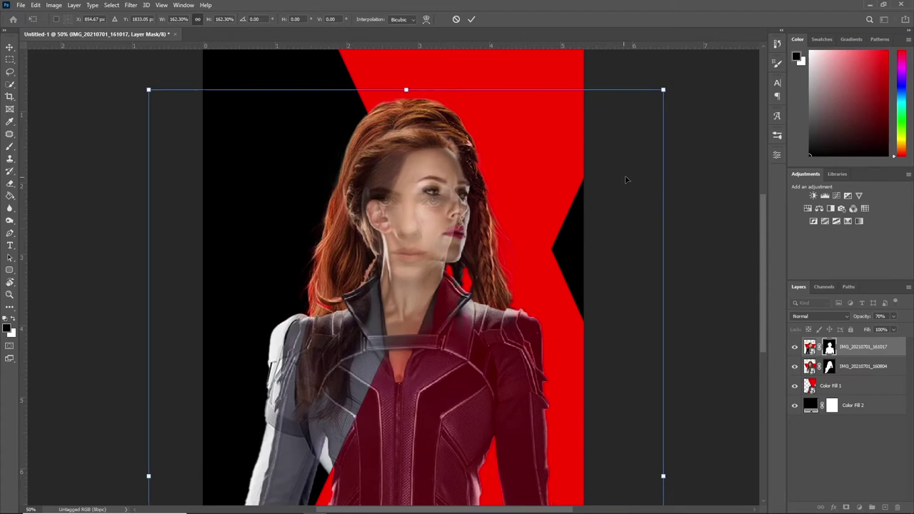
drag(663, 95, 592, 225)
key(Return)
- Paint the black-suit layer's mask to hide the mismatched half of the second face
key(b)
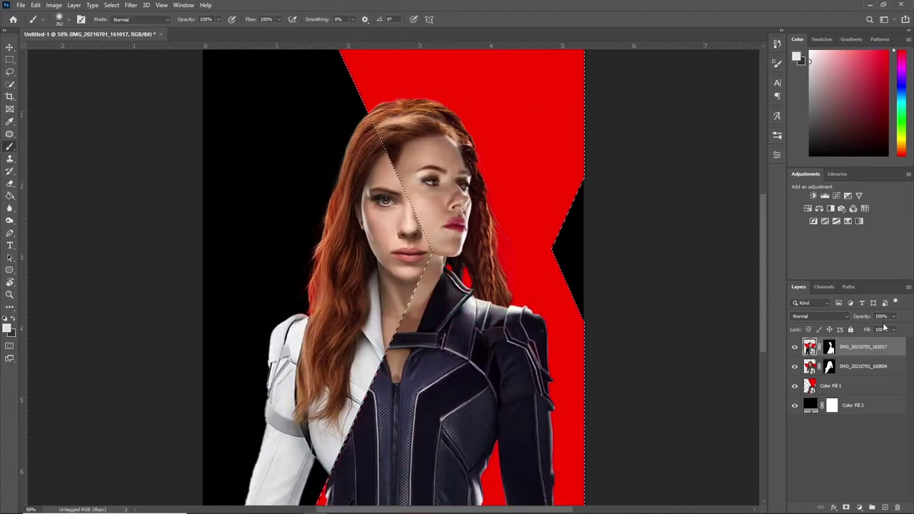
drag(473, 189, 460, 183)
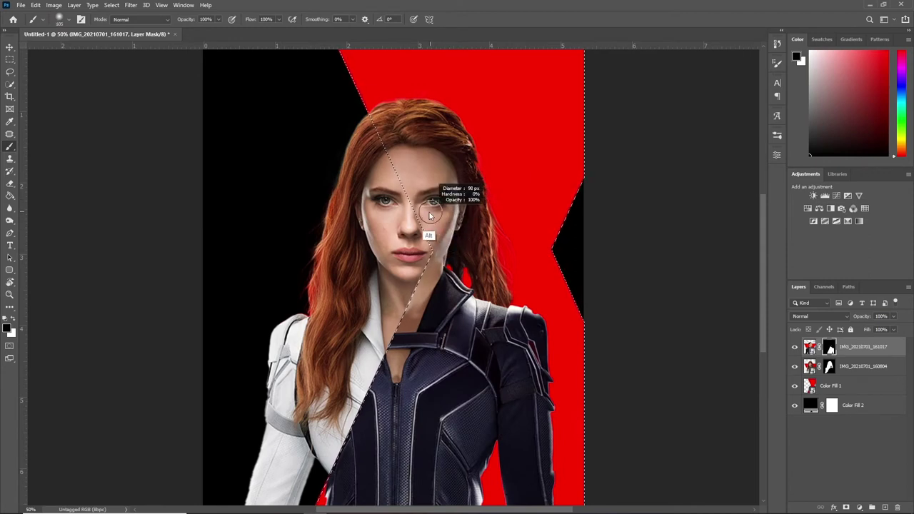
right_click(438, 259)
key(Escape)
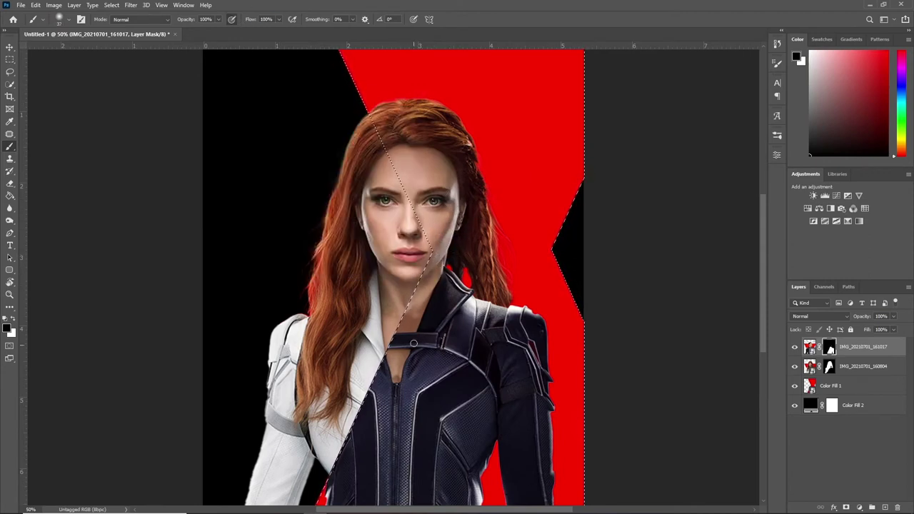
- Duplicate the white-suit photo layer and paint the original layer's mask
click(851, 368)
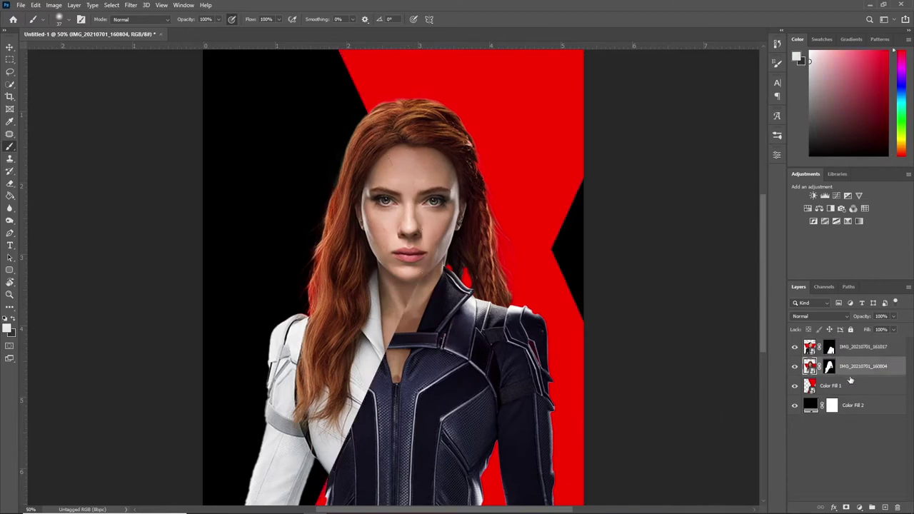
key(ctrl+j)
click(830, 366)
key(x)
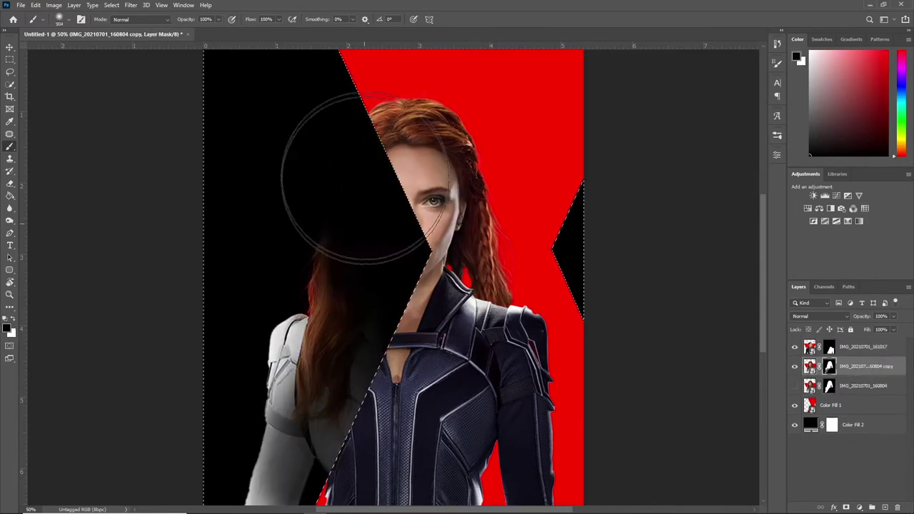
click(829, 387)
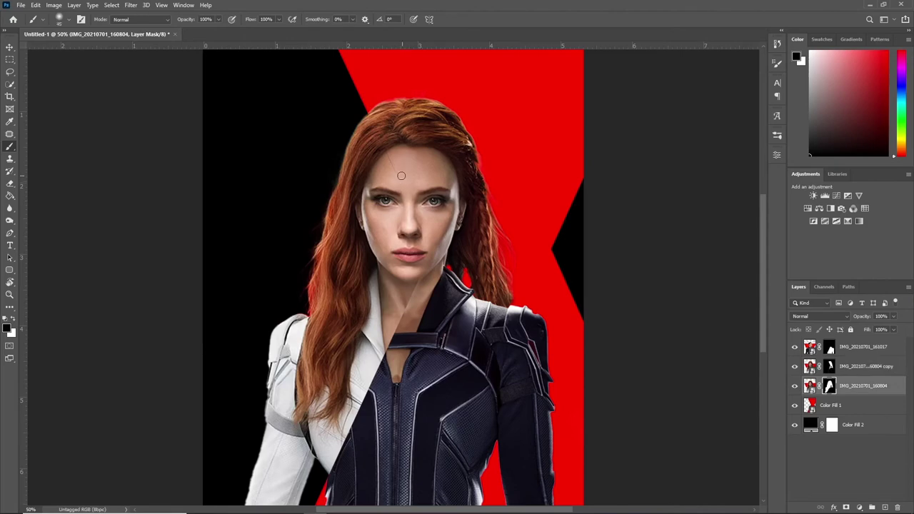
key(x)
key(alt+bracketright)
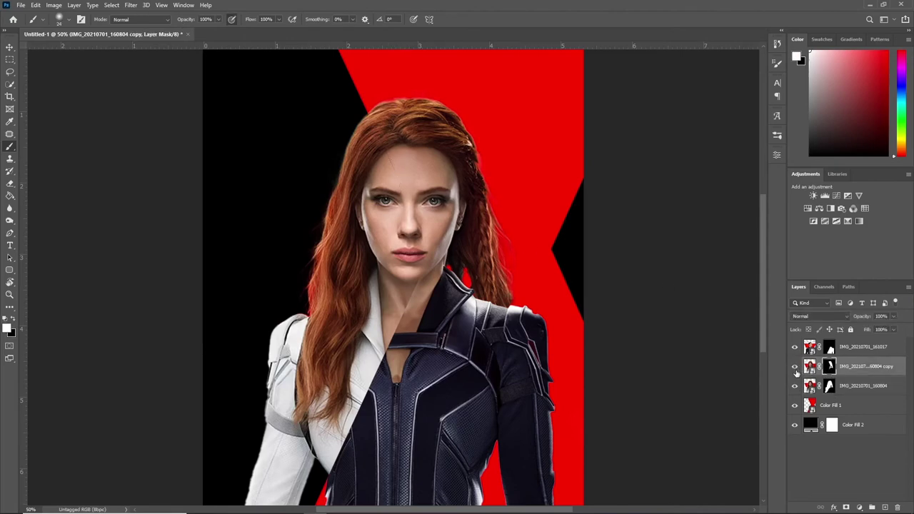
- Drop the diagonal selection and refine the copy's mask so hair crosses the split
key(ctrl+d)
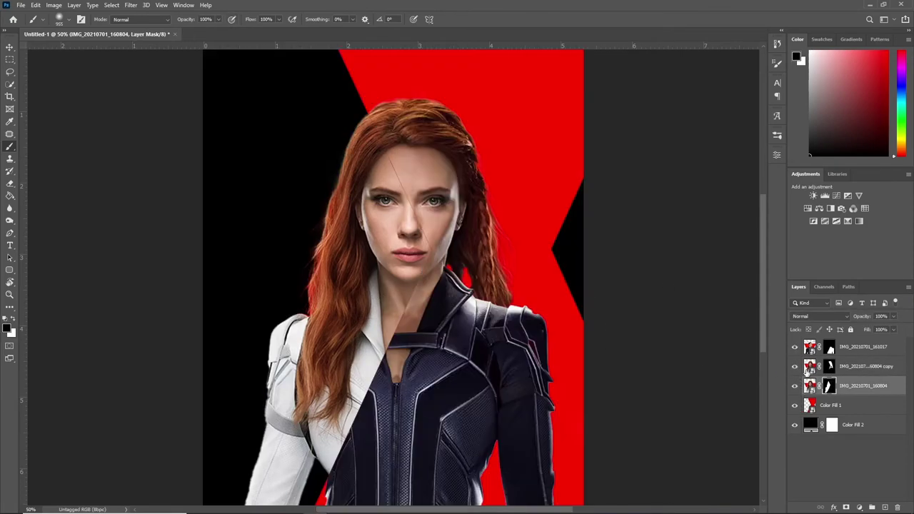
key(x)
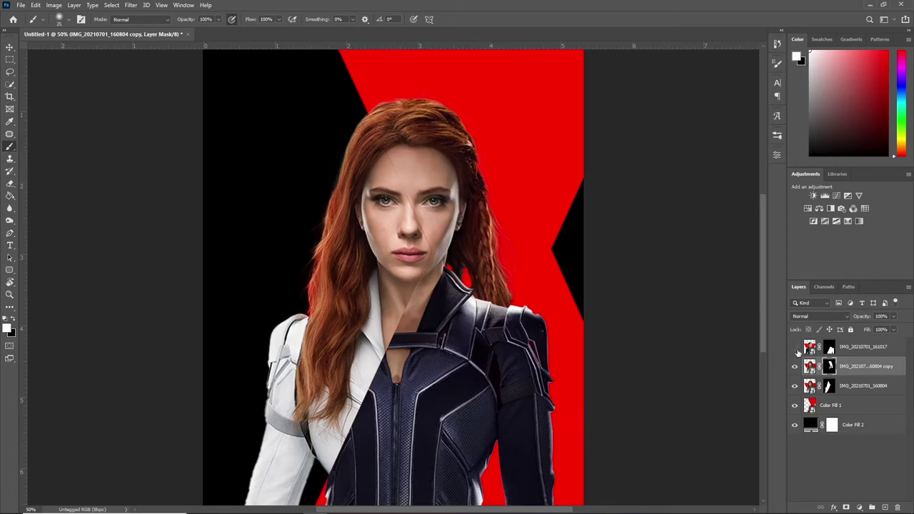
key(alt+bracketright)
key(alt+bracketleft)
key(x)
key(x)
key(x)
key(alt+bracketleft)
key(alt+bracketright)
click(795, 346)
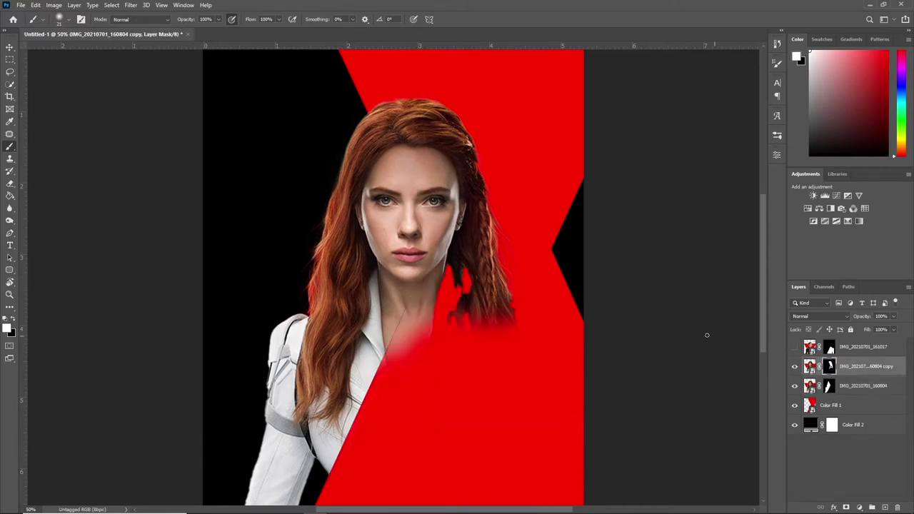
key(ctrl+z)
key(alt+bracketright)
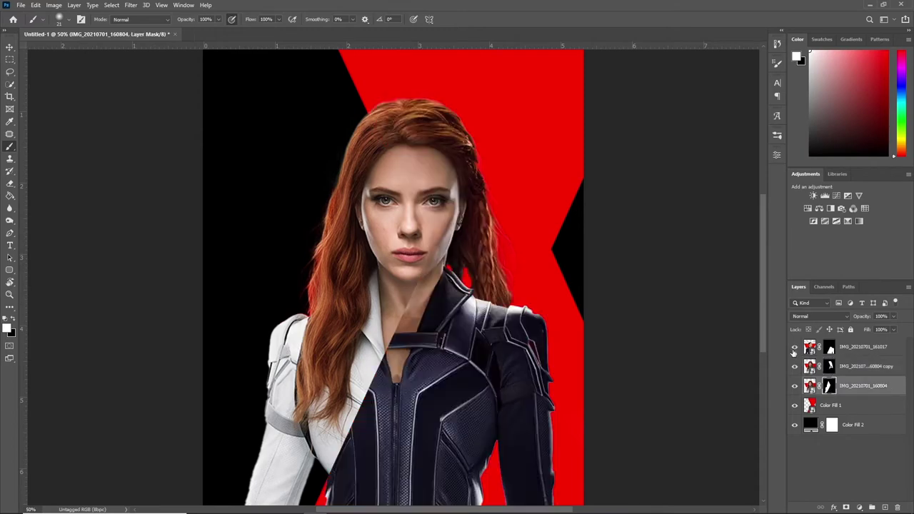
key(x)
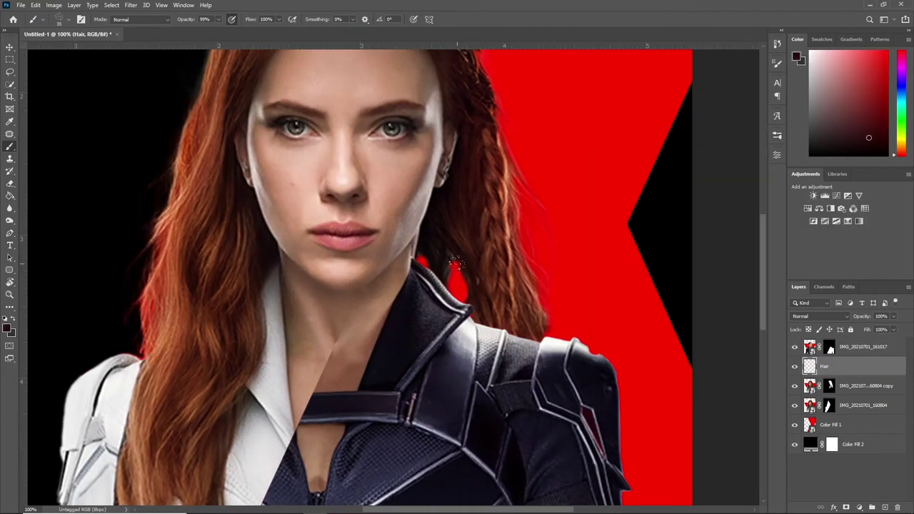
- Sample hair colours and paint hair gaps near the collar on the Hair layer
alt+click(451, 269)
alt+click(455, 256)
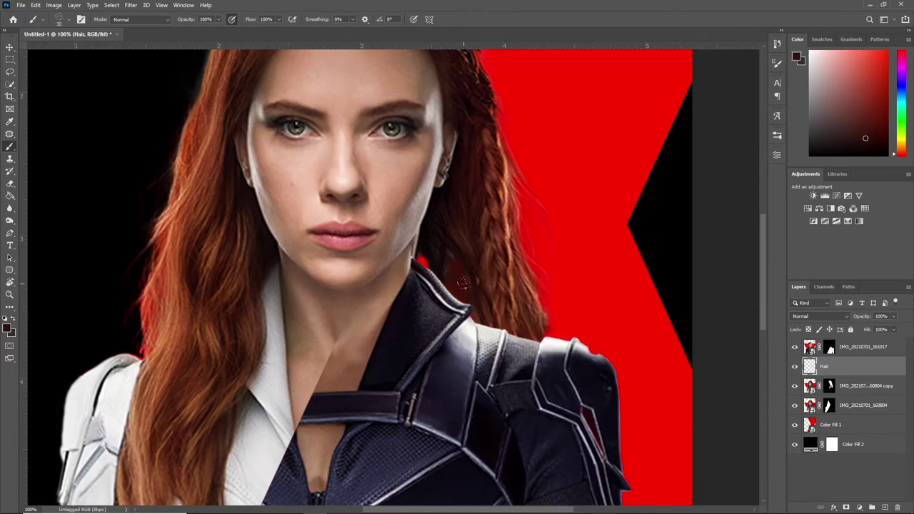
alt+click(469, 311)
- Smudge the black-suit layer's mask edge and paint the copy's mask with Overlay blending
alt+click(831, 350)
click(10, 207)
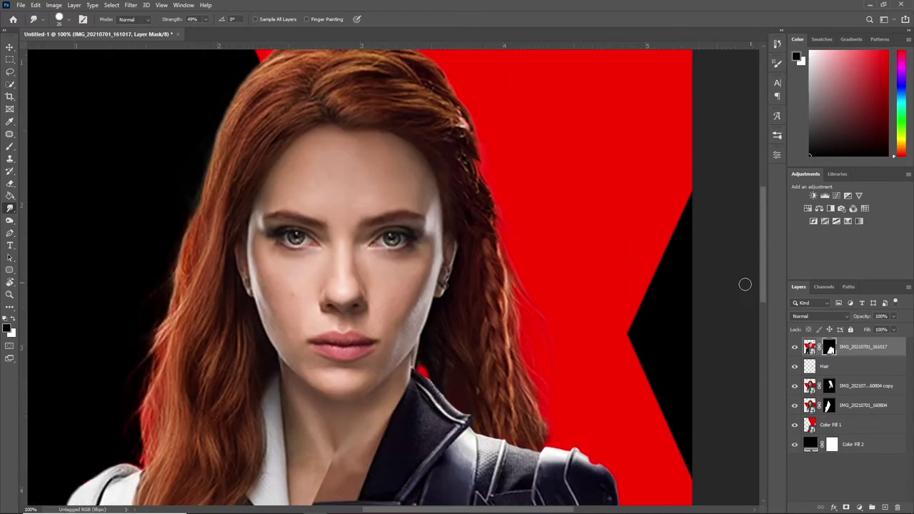
key(Escape)
key(alt+bracketright)
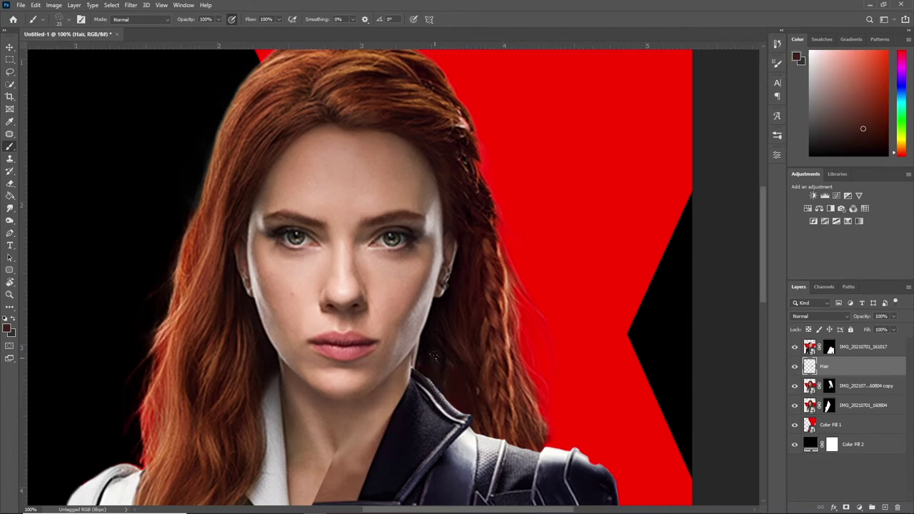
key(alt+bracketleft)
key(shift+alt+o)
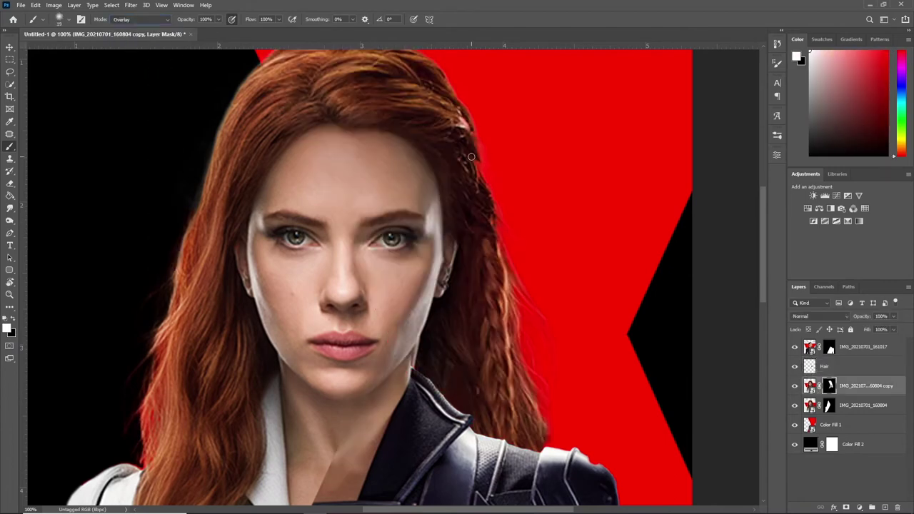
- Group the portrait layers and move the red fill copy above the group in Multiply
key(ctrl+0)
click(796, 347)
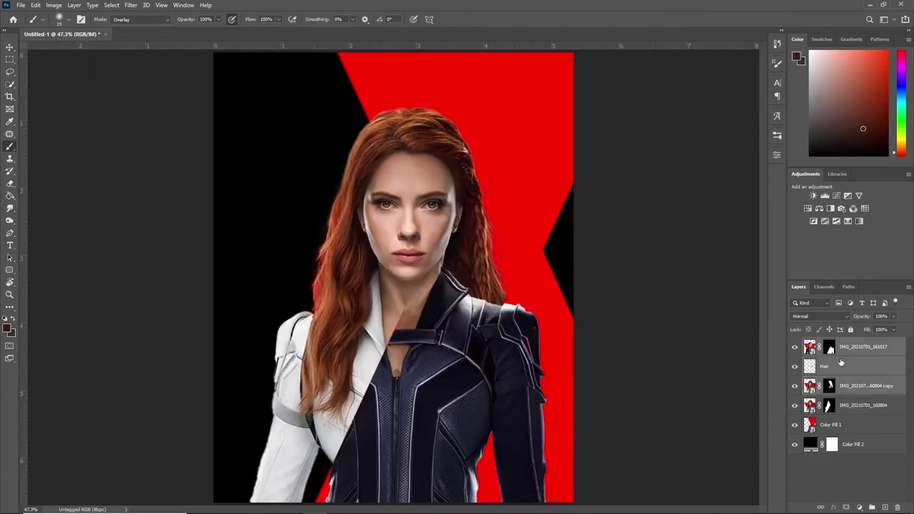
key(ctrl+g)
mouse_move(857, 359)
mouse_down()
mouse_move(845, 371)
mouse_move(829, 342)
mouse_up()
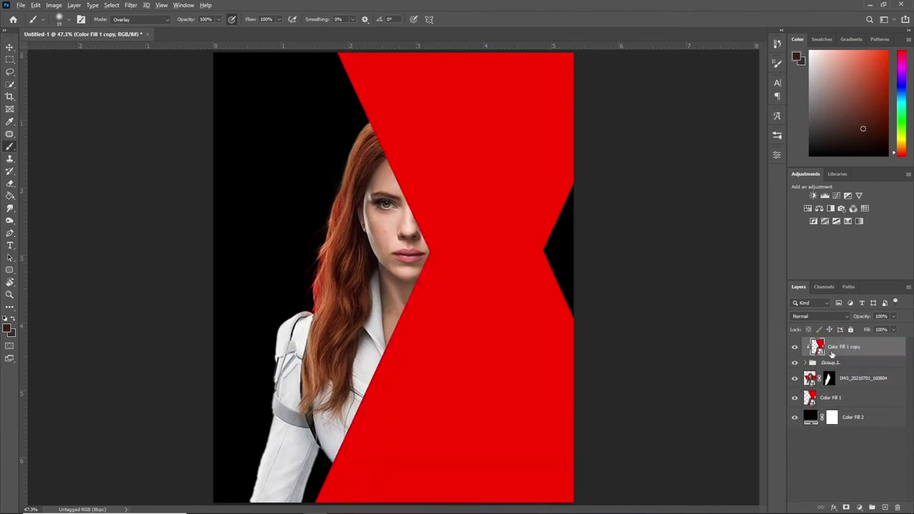
key(shift+alt+m)
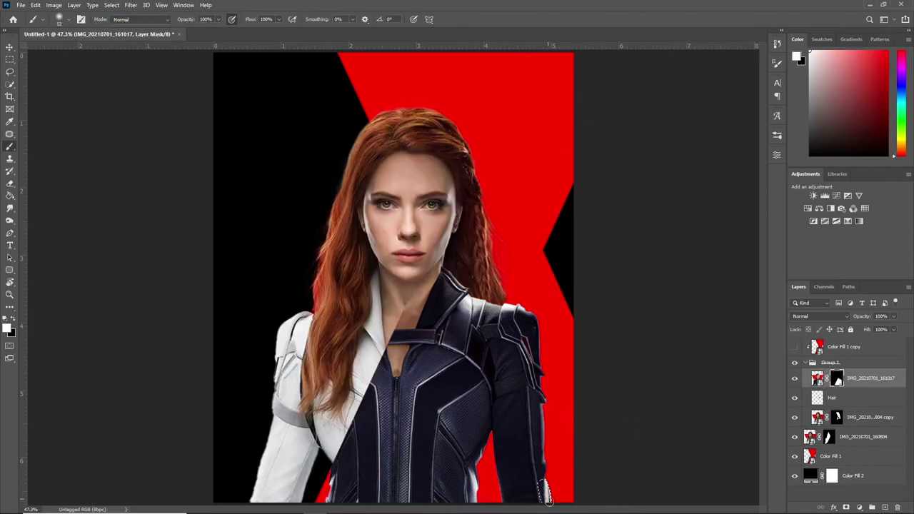
- Smudge the left hair edges on the masks and add a blank layer above the white-suit photo
click(10, 208)
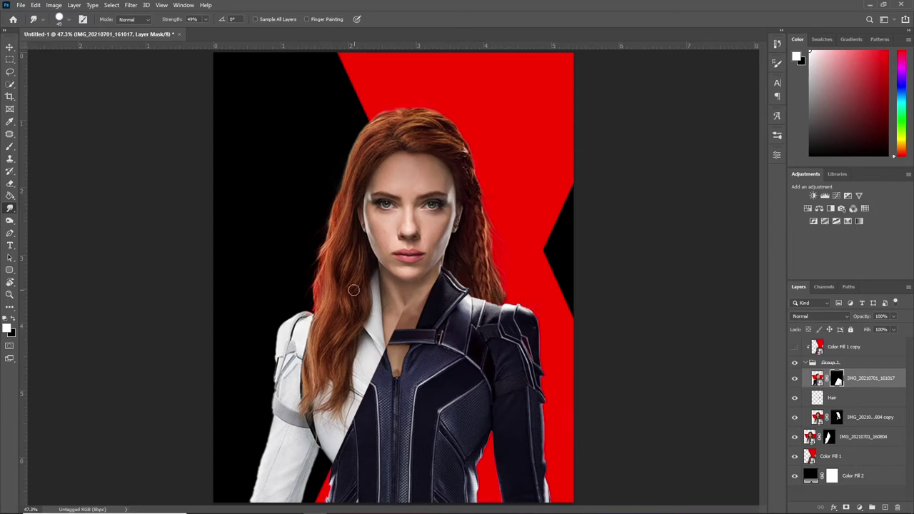
key(alt+bracketleft)
key(alt+bracketleft)
key(alt+bracketleft)
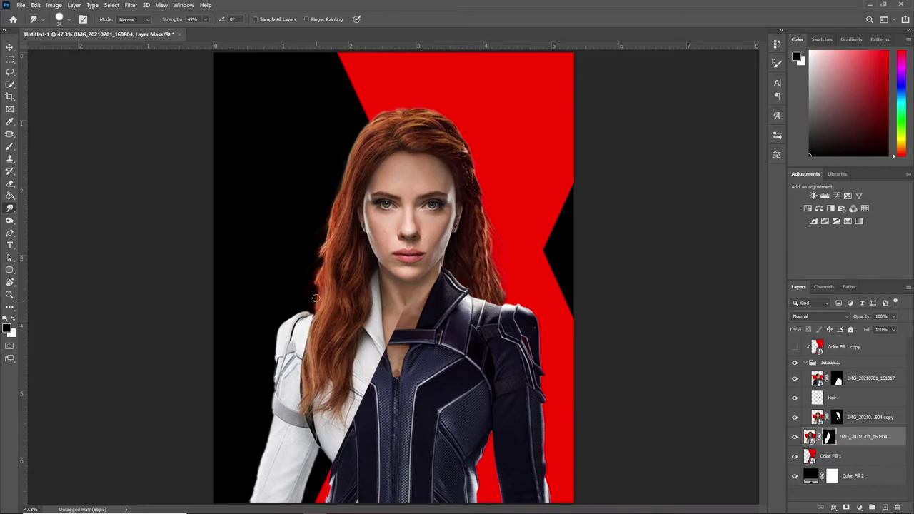
key(b)
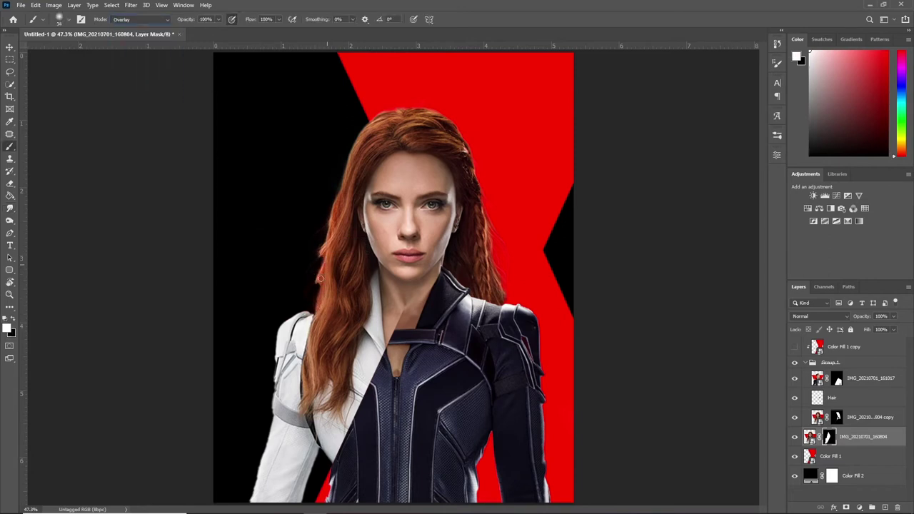
key(ctrl+shift+alt+n)
alt+click(316, 302)
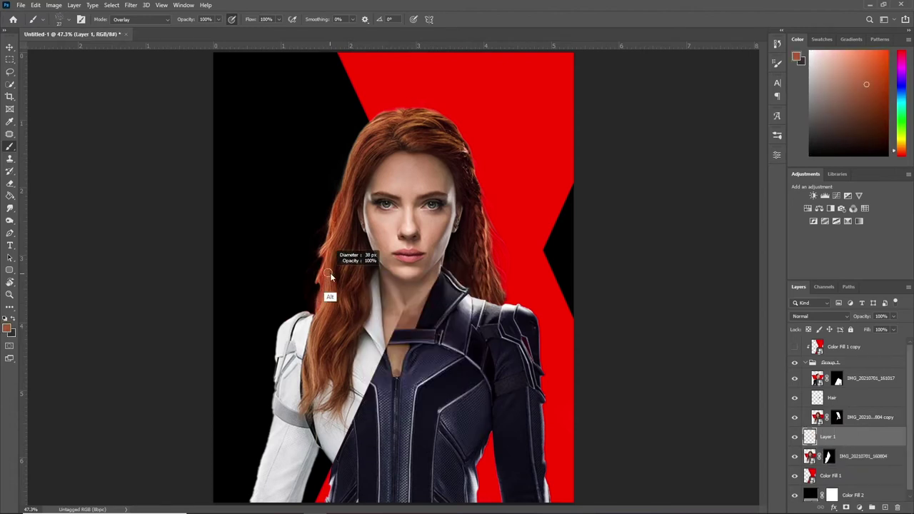
- Sample several hair browns, compare with the white-suit layer toggled, and select the background fill
alt+click(321, 301)
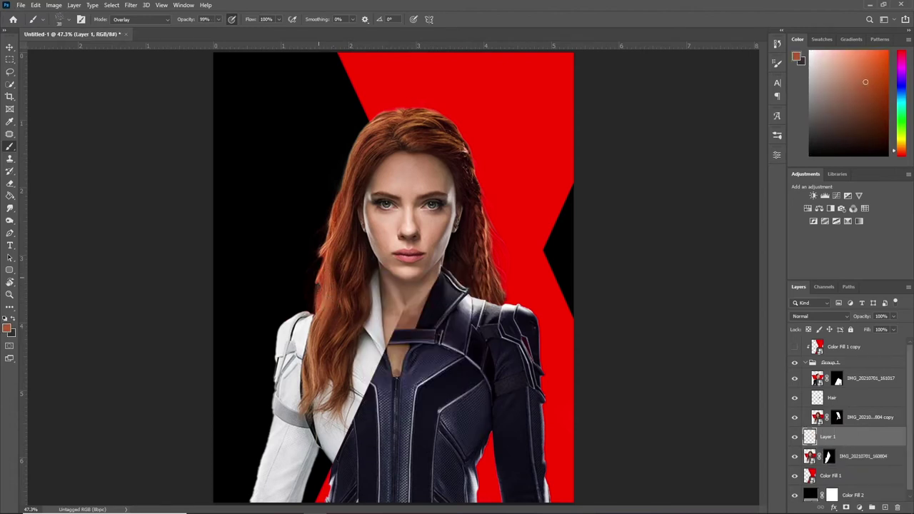
alt+click(313, 362)
alt+click(325, 246)
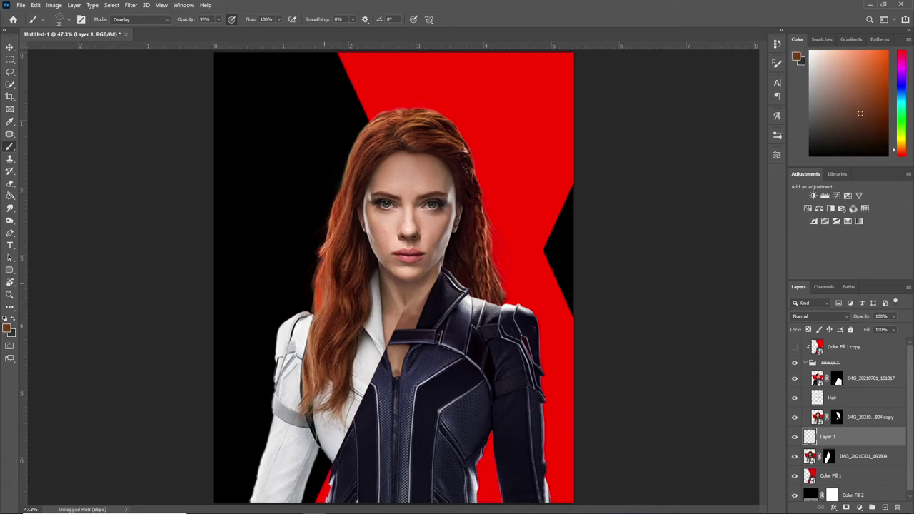
click(795, 455)
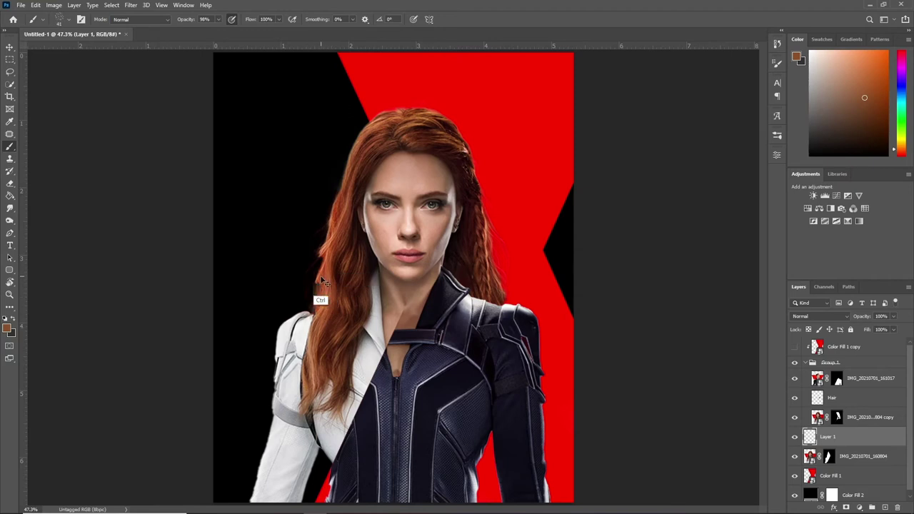
alt+click(323, 304)
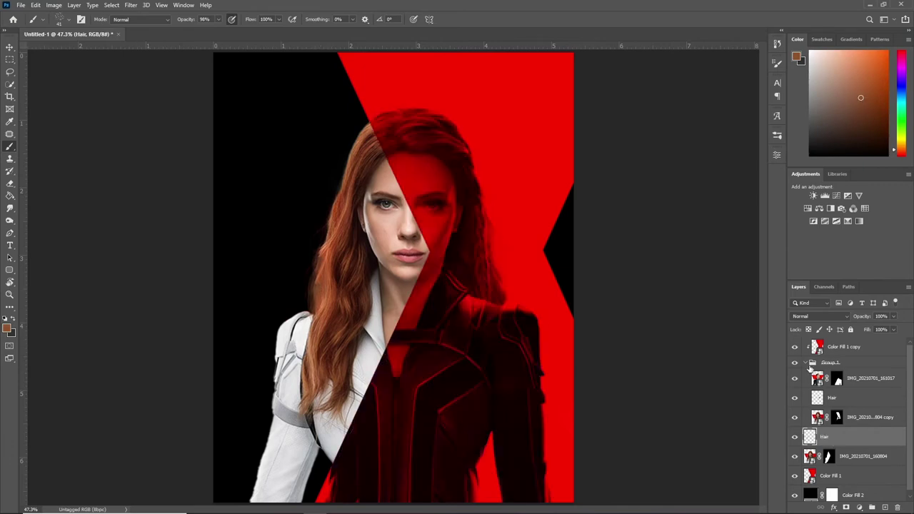
click(894, 457)
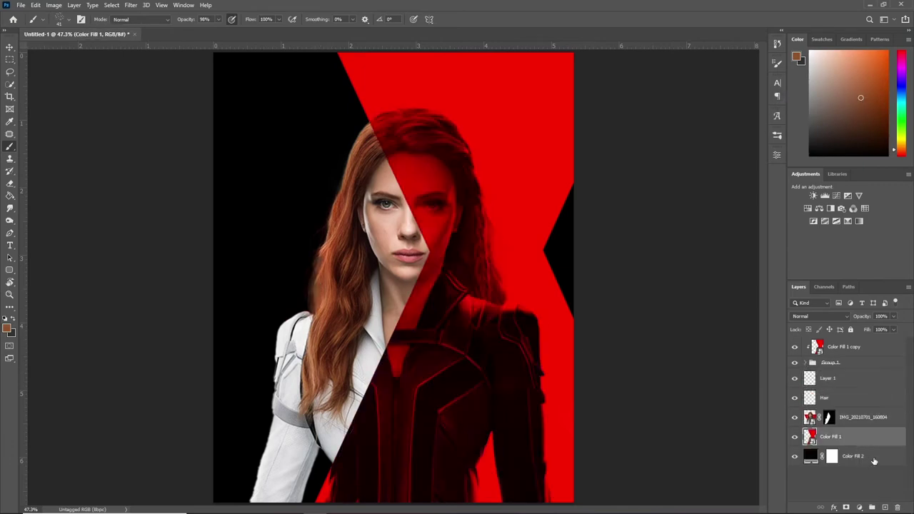
- Add a light-grey Linear Dodge fill layer and paint dust particles across the dark left background
click(860, 507)
click(792, 235)
double_click(878, 456)
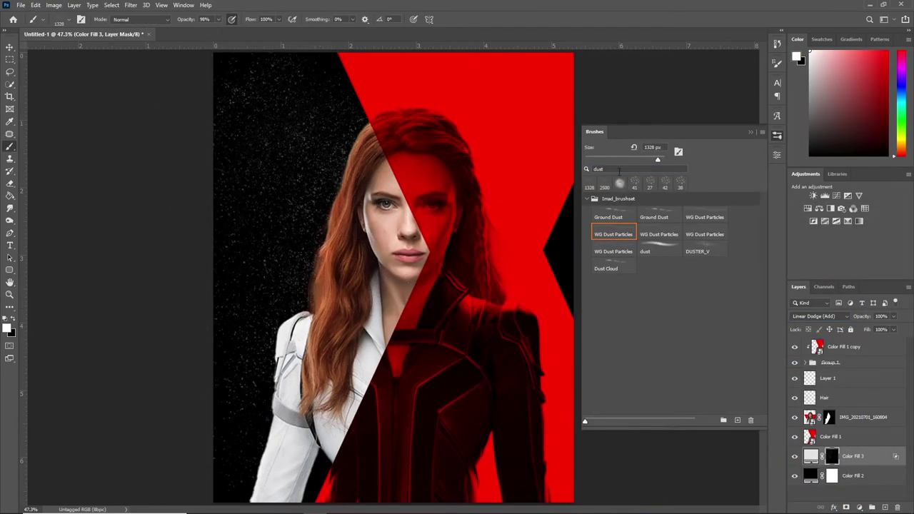
key(3)
key(6)
mouse_move(214, 129)
mouse_down()
mouse_move(205, 173)
mouse_move(305, 164)
mouse_move(358, 51)
mouse_move(267, 405)
mouse_up()
key(bracketleft)
key(bracketleft)
key(bracketleft)
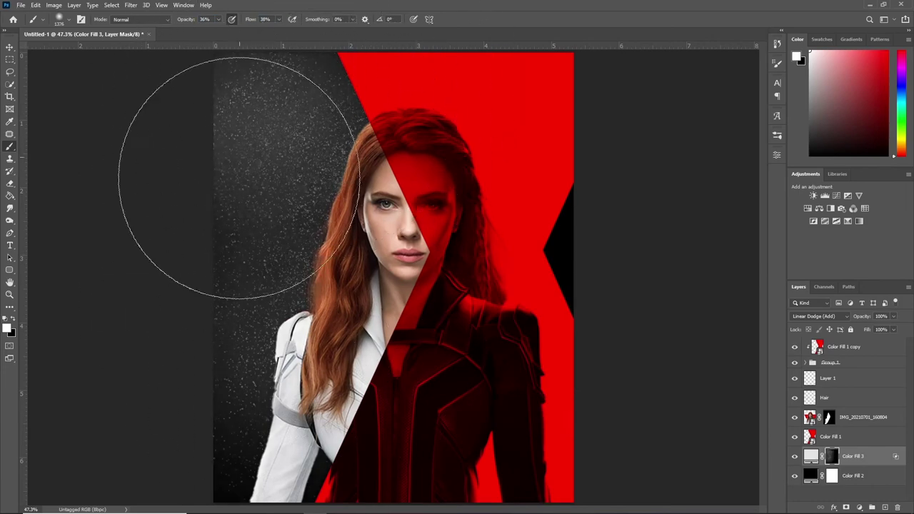
key(2)
key(shift+1)
key(shift+7)
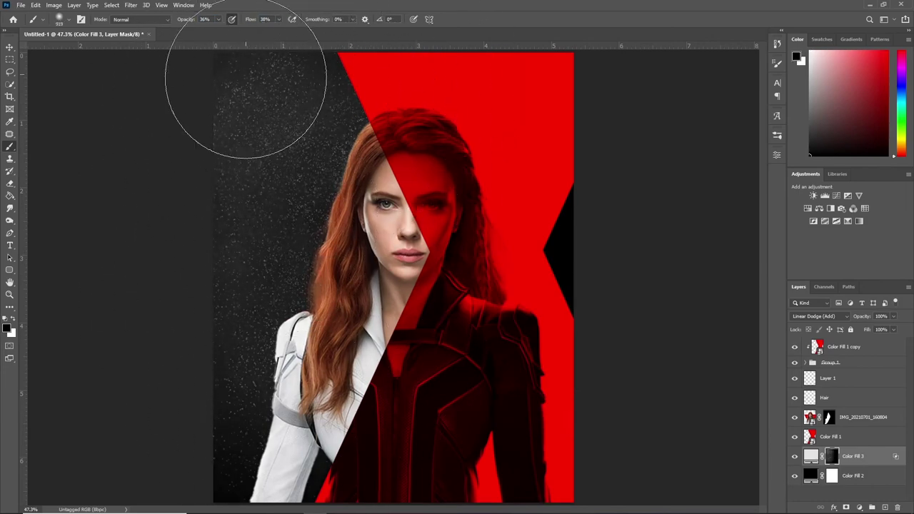
drag(245, 92, 276, 81)
- Convert the dust layer to a smart object and apply a small Gaussian Blur
right_click(850, 456)
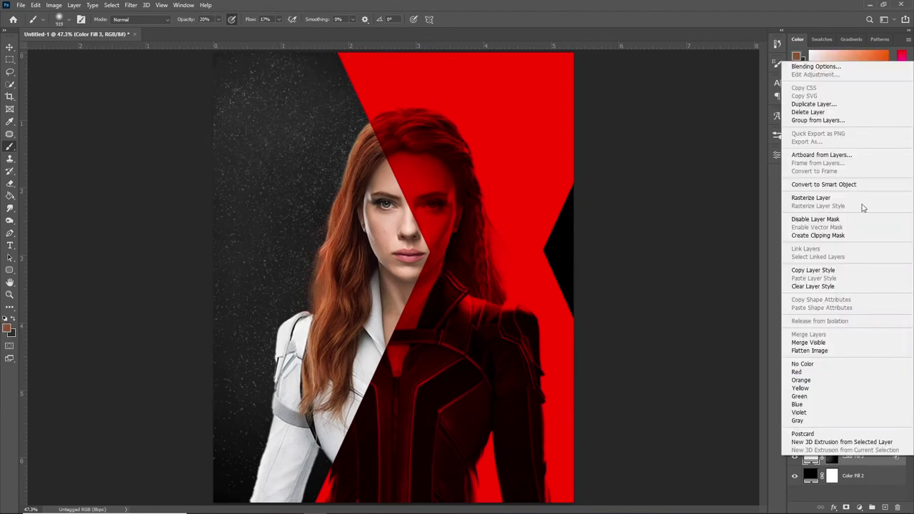
click(765, 182)
click(131, 5)
click(285, 184)
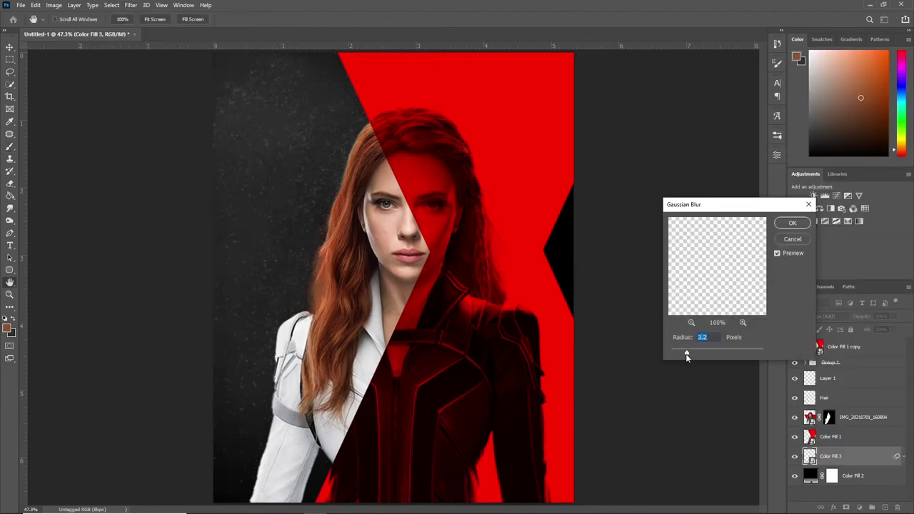
key(Return)
click(828, 378)
right_click(581, 125)
key(Escape)
- Add a second solid colour fill layer set to Linear Dodge (Add) for larger specks
key(x)
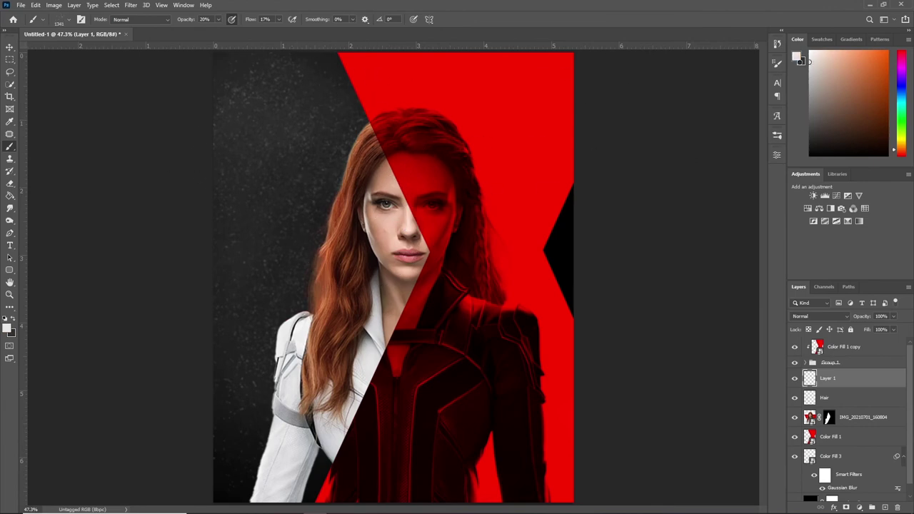
click(860, 507)
click(822, 332)
key(Return)
click(820, 315)
click(814, 371)
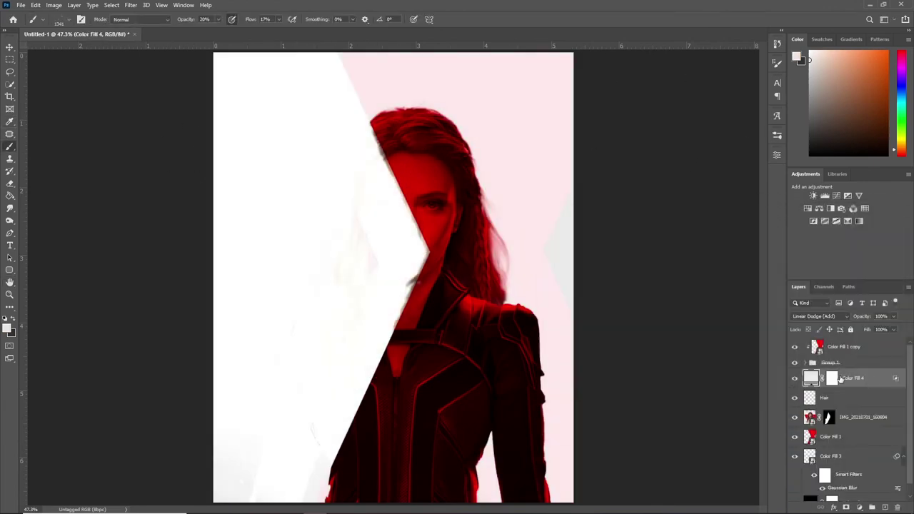
- Invert the new layer's mask and paint large white specks into the left background
key(ctrl+i)
key(8)
key(6)
drag(293, 243, 268, 129)
key(ctrl+minus)
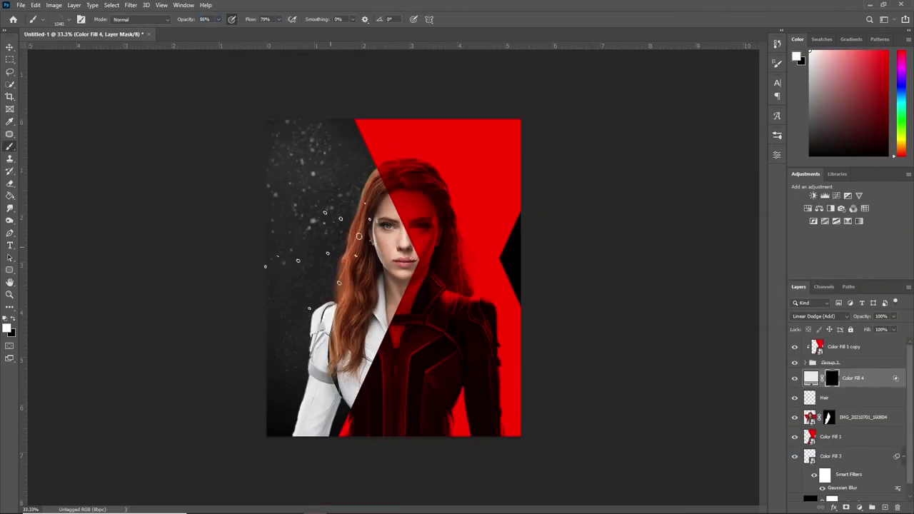
key(ctrl+0)
- Convert the specks layer to a smart object and apply a Field Blur
right_click(851, 382)
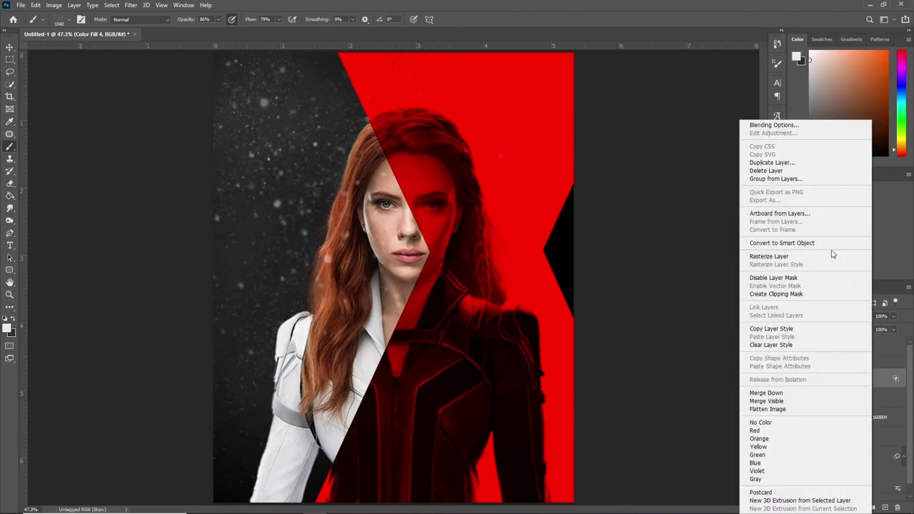
click(765, 243)
click(131, 5)
click(265, 139)
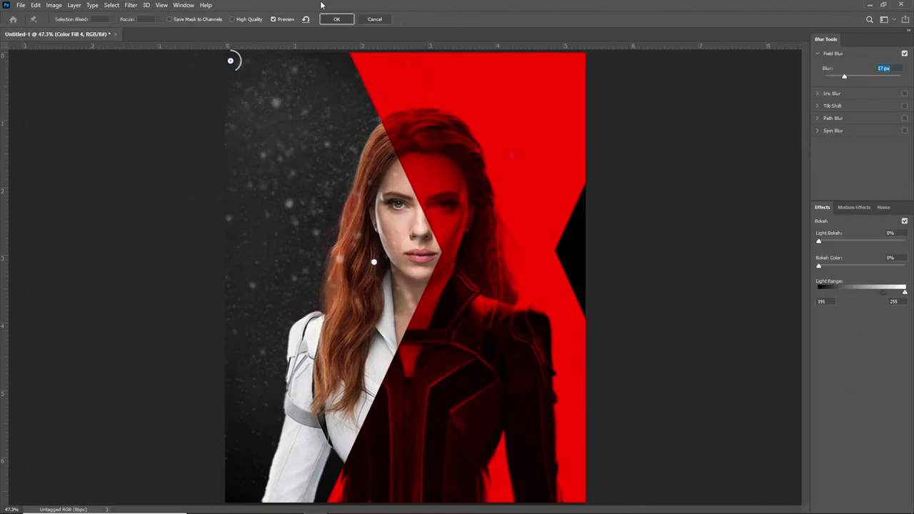
click(336, 18)
- Add a Curves adjustment clipped to the photo layer
scroll(846, 363, down, 1)
click(865, 417)
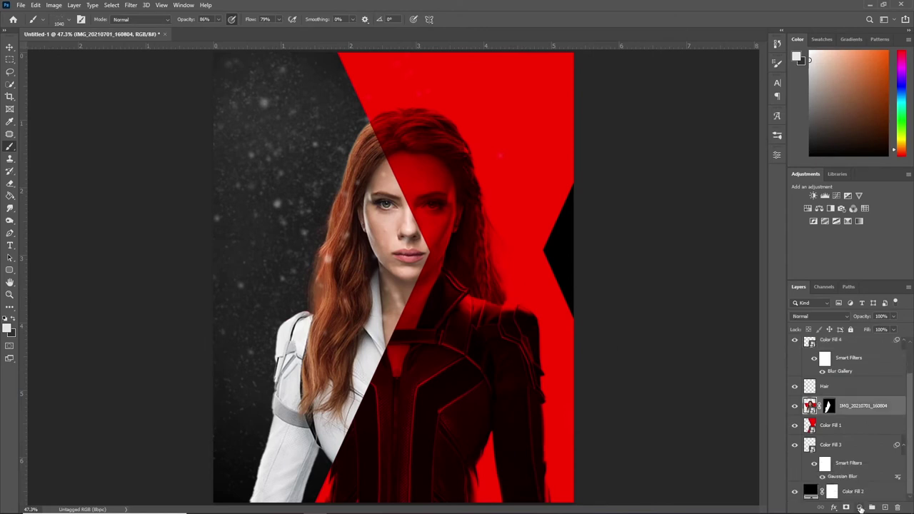
click(836, 196)
- Darken the portrait with the Curves layer and hide the title's dark background with Blend If
drag(721, 235, 723, 242)
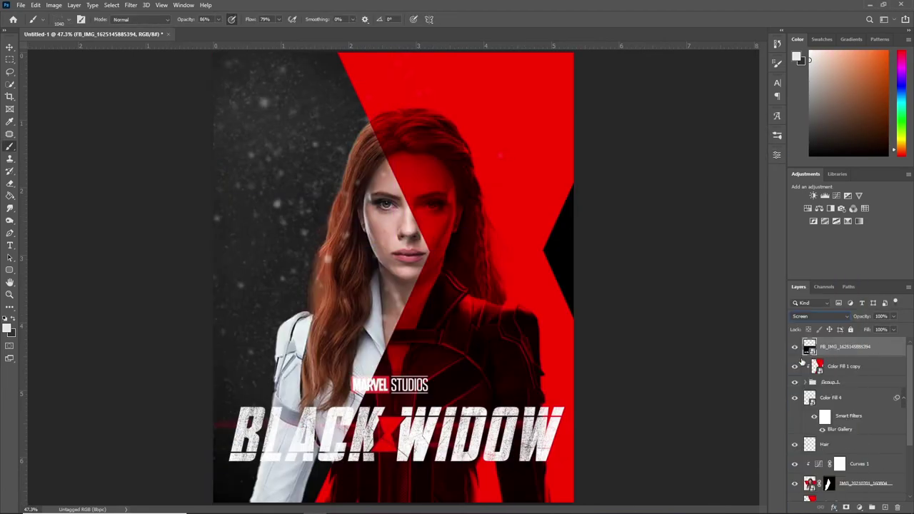
double_click(841, 350)
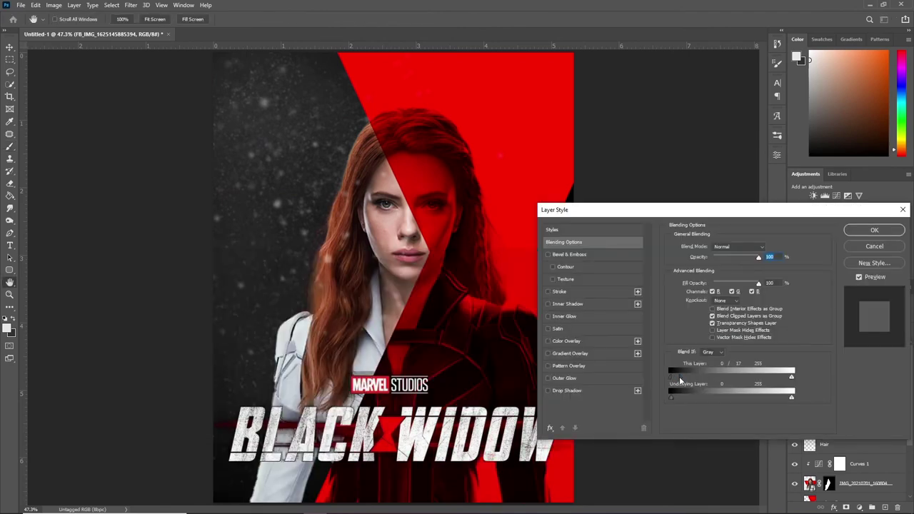
drag(679, 376, 690, 377)
key(Return)
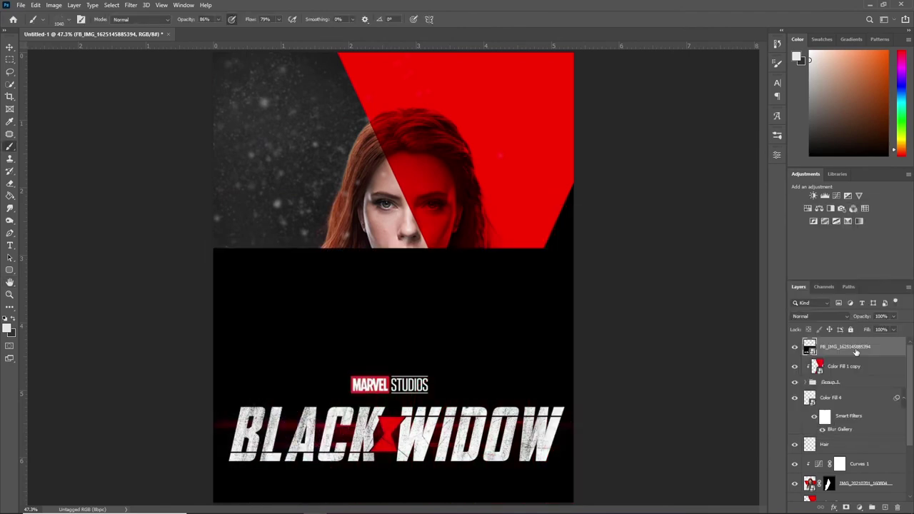
- Scale the BLACK WIDOW title down near the bottom and add an empty Layer 1
key(ctrl+t)
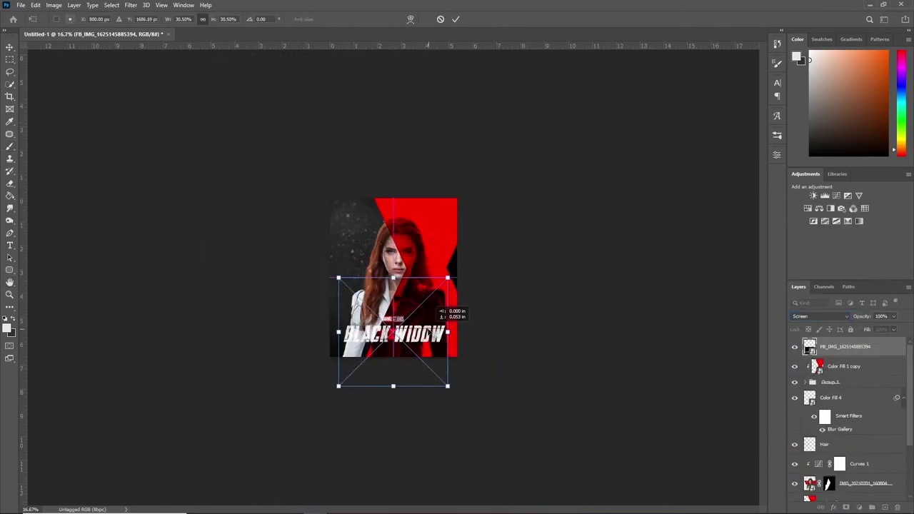
drag(459, 394, 443, 372)
key(Return)
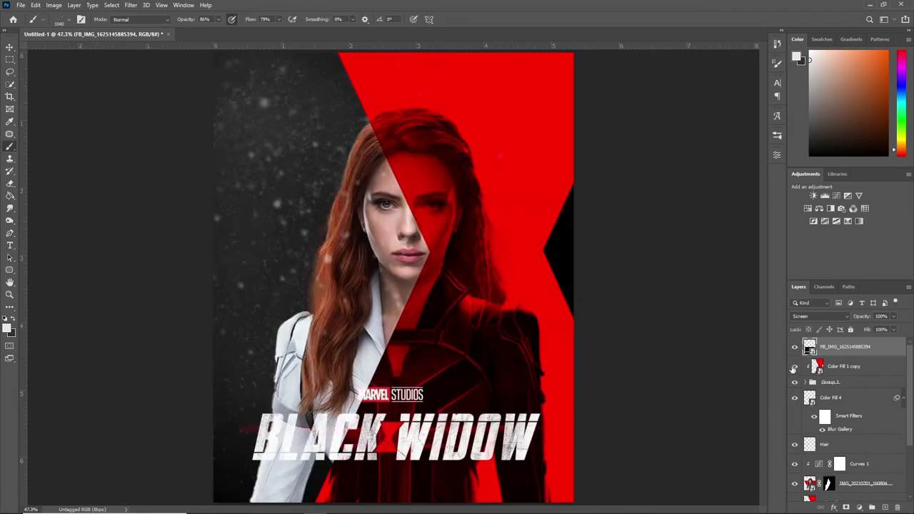
key(ctrl+shift+alt+n)
- Stamp all visible layers into a merged Layer 2 and make it a smart object
key(d)
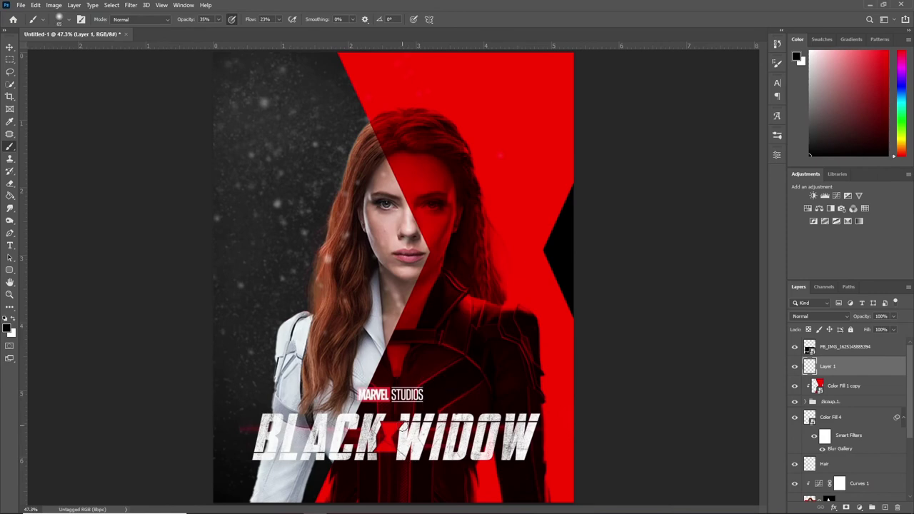
right_click(864, 348)
key(ctrl+shift+alt+e)
- Grade in Camera Raw: Temperature -6, Shadows -6, Vibrance +5, more clarity, and a vignette
key(ctrl+shift+a)
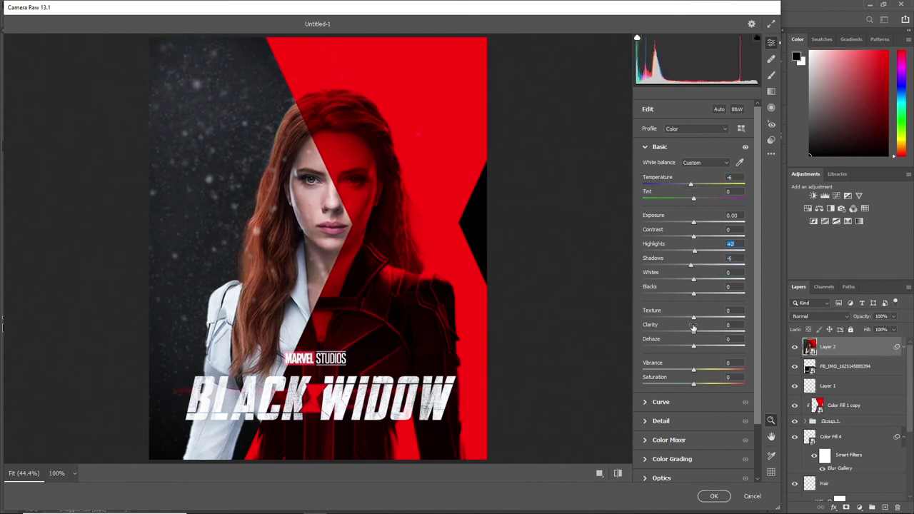
drag(693, 327, 682, 315)
click(662, 280)
key(Return)
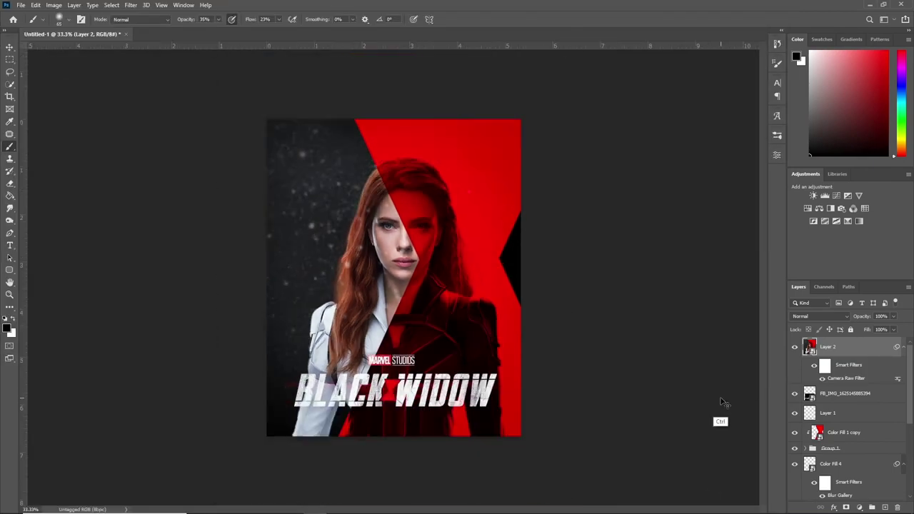